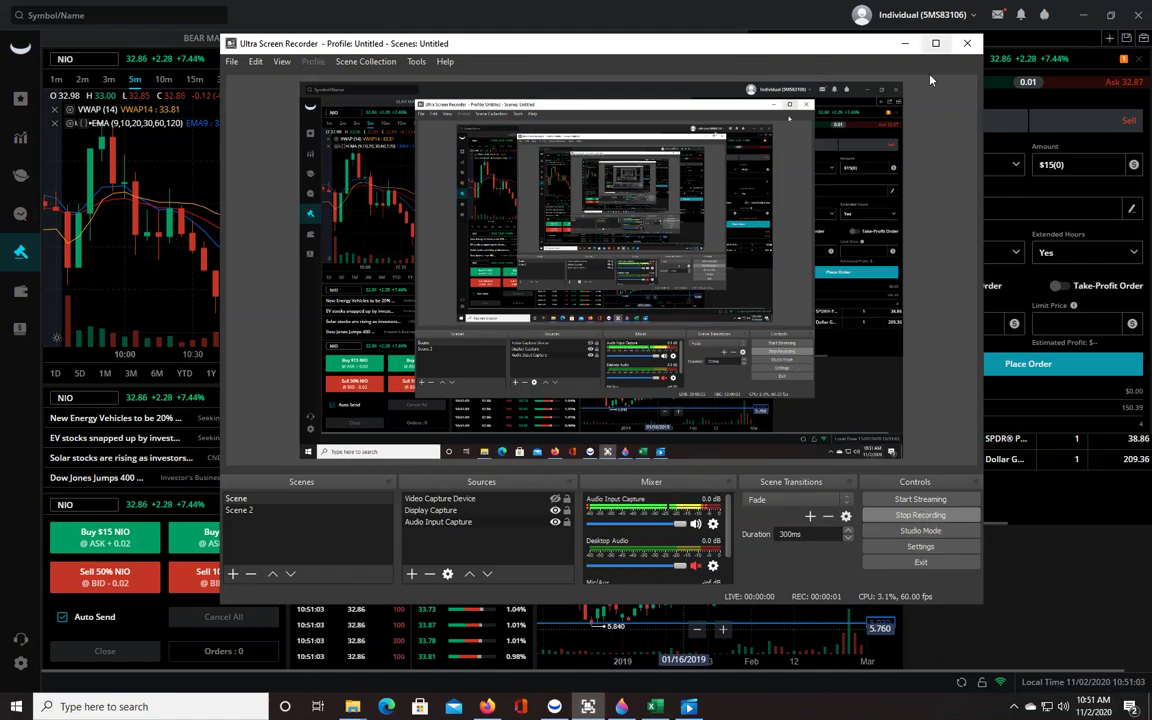
# Minimize the Ultra Screen Recorder window to reveal the Webull NIO layout
pyautogui.click(906, 45)
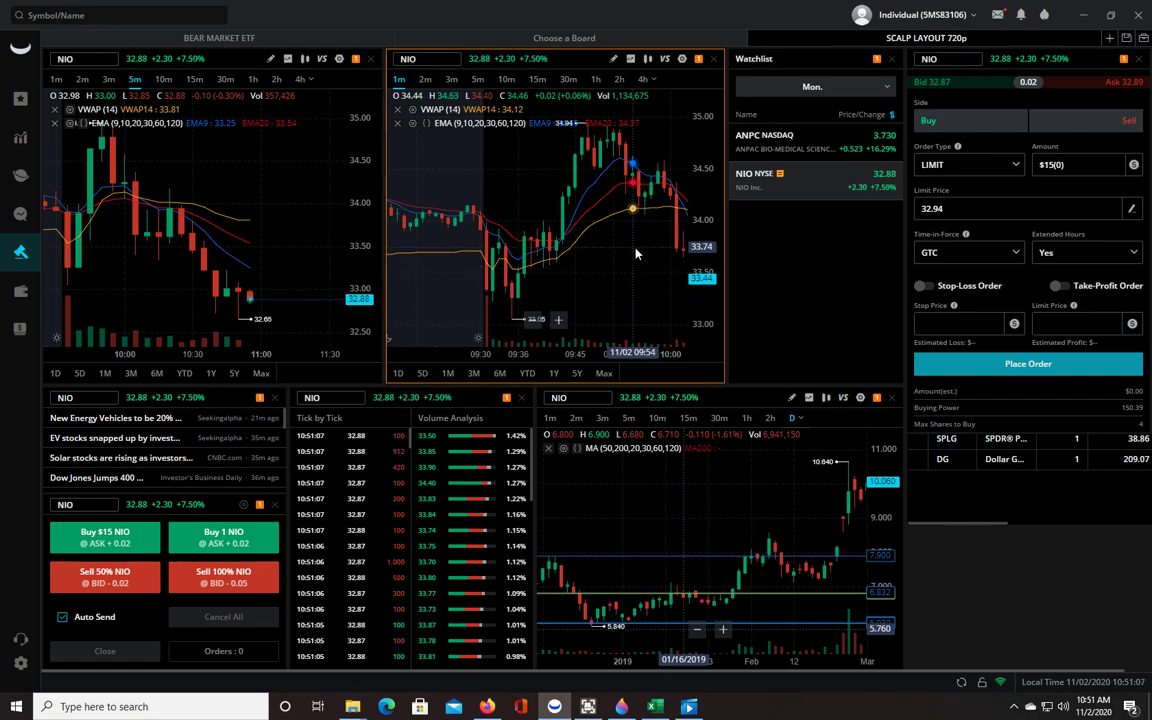
# Zoom into the middle NIO 1-minute chart and frame the 09:25–09:55 rally bars
pyautogui.scroll(2, 576, 248)
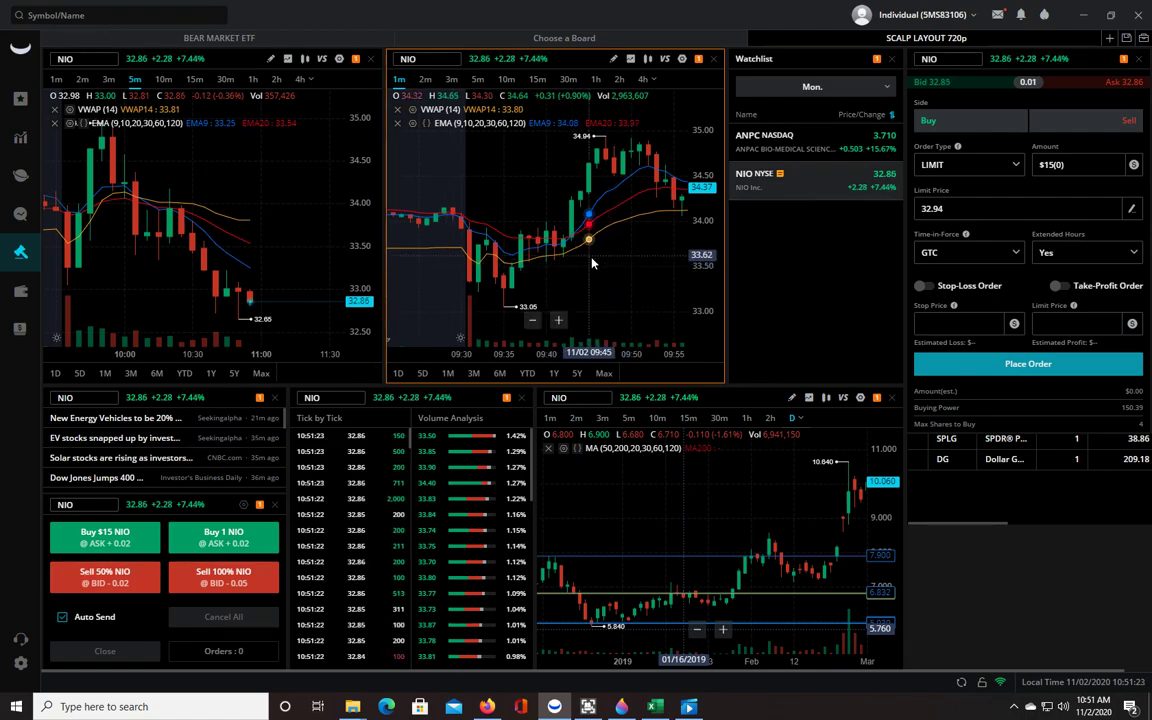
pyautogui.moveTo(585, 262); pyautogui.dragTo(647, 258)
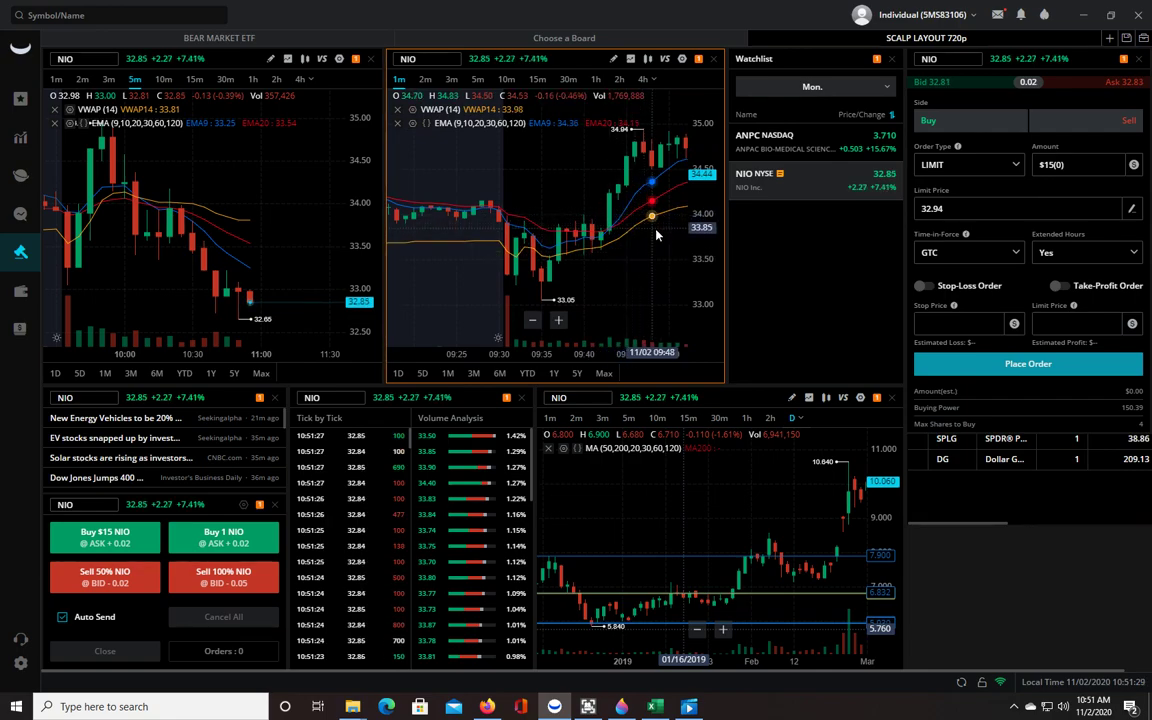
pyautogui.moveTo(645, 257); pyautogui.dragTo(628, 259)
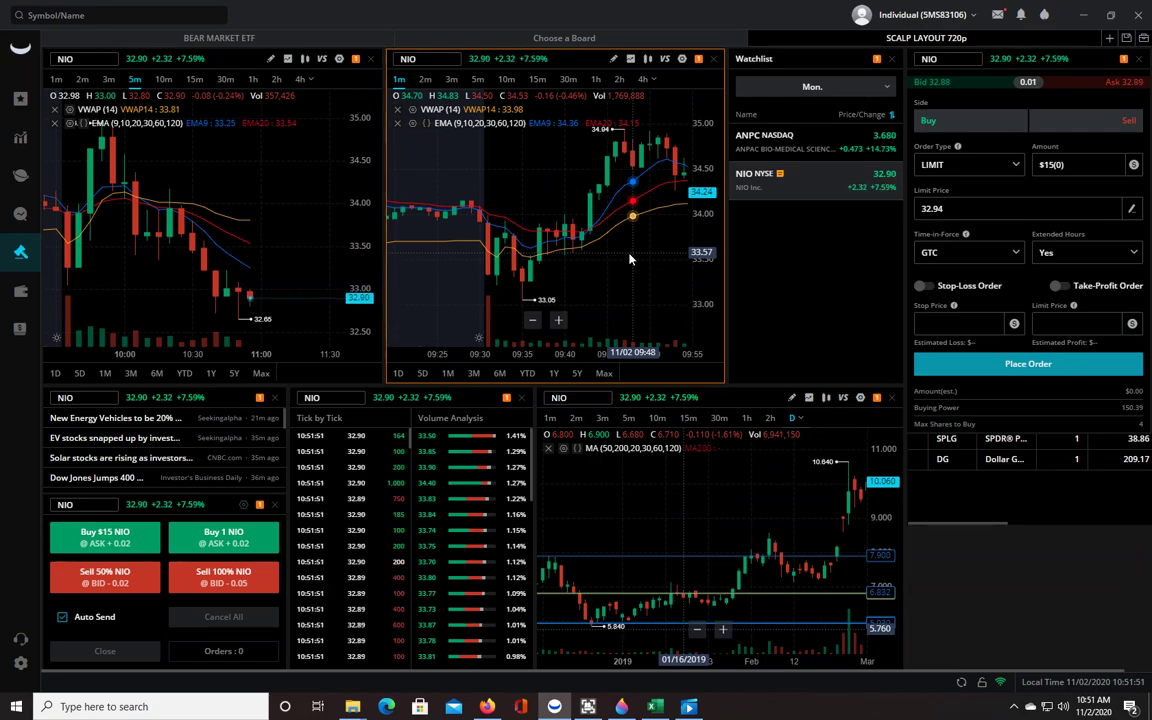
# Pan the middle NIO 1-minute chart to bring the 09:15–09:40 bars into view
pyautogui.moveTo(630, 259); pyautogui.dragTo(543, 223)
pyautogui.moveTo(645, 230); pyautogui.dragTo(701, 285)
pyautogui.moveTo(565, 280); pyautogui.dragTo(520, 282)
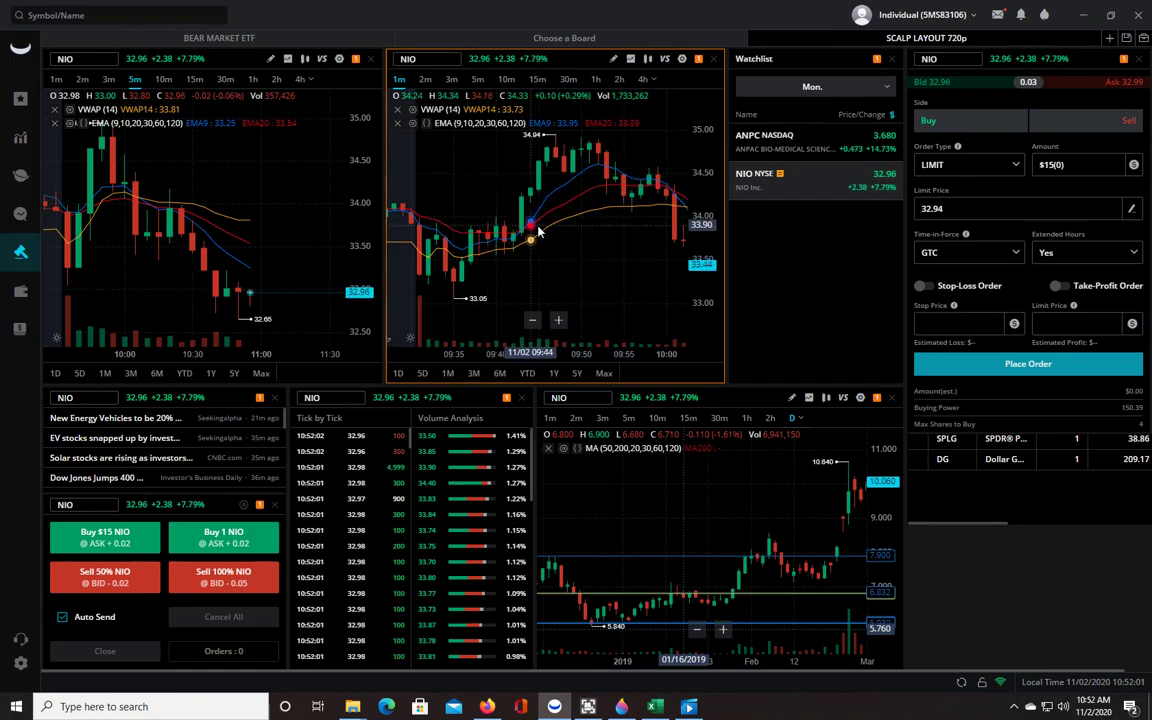
pyautogui.moveTo(520, 238); pyautogui.dragTo(665, 258)
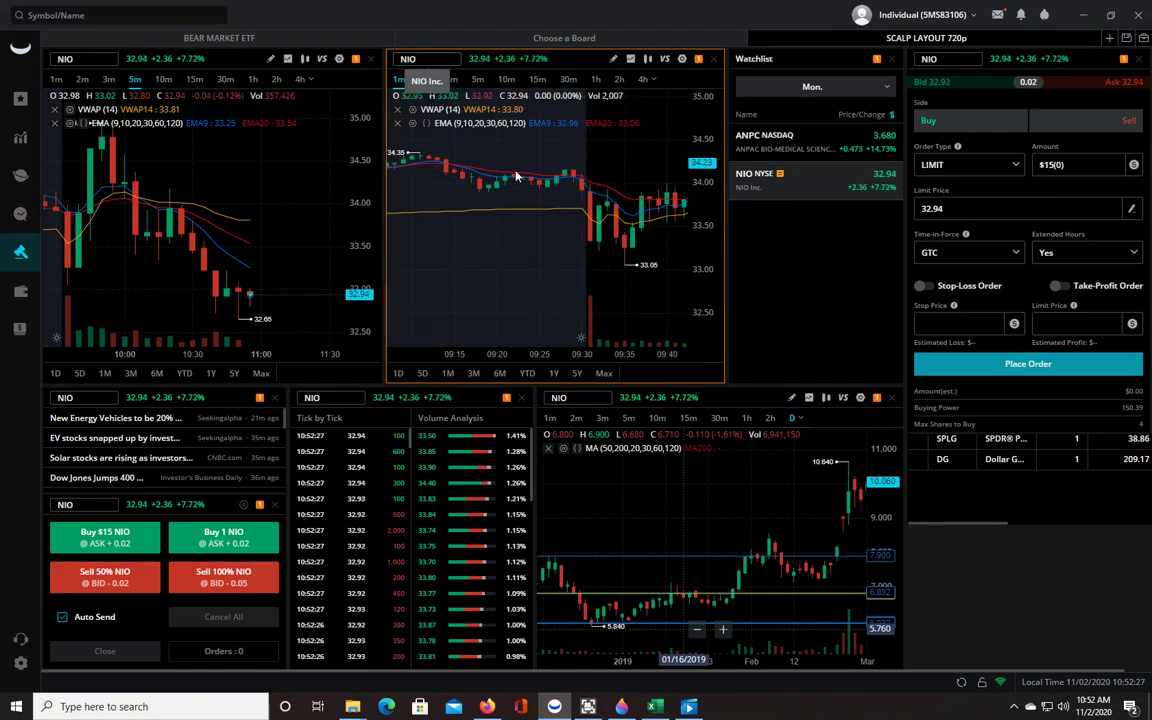
# Zoom the 1m chart out to pre-market, then back in on 09:15–09:35 around the 09:31 drop
pyautogui.scroll(-3, 517, 176)
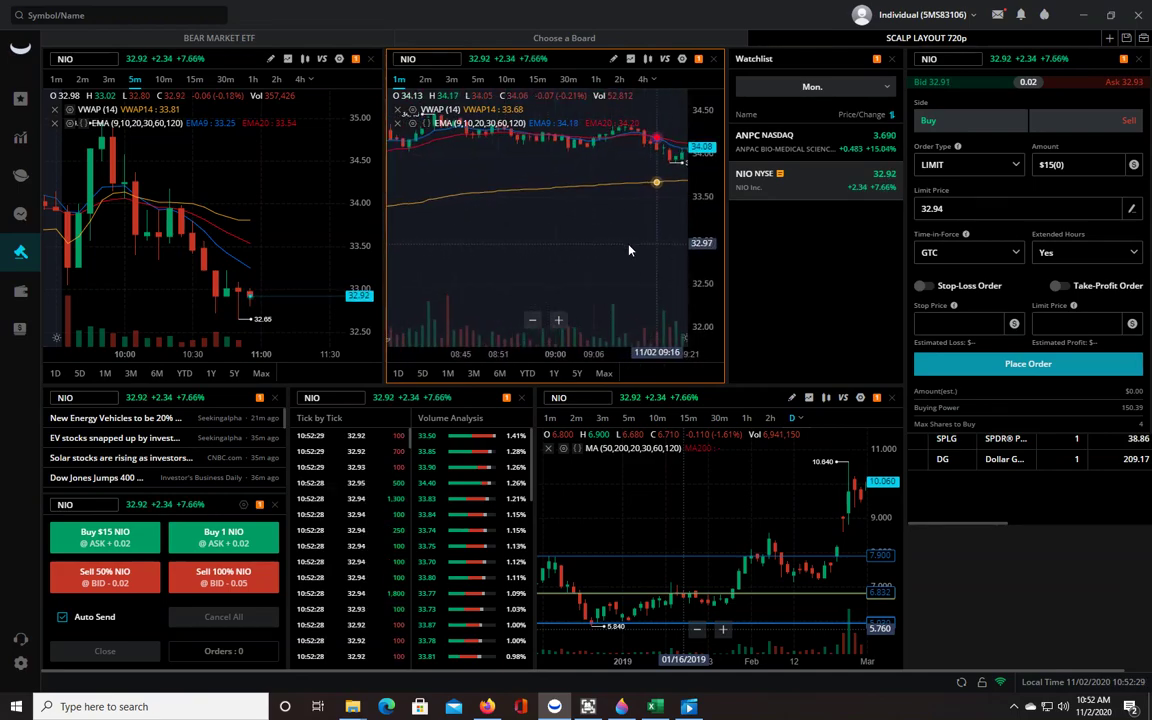
pyautogui.scroll(-5, 600, 262)
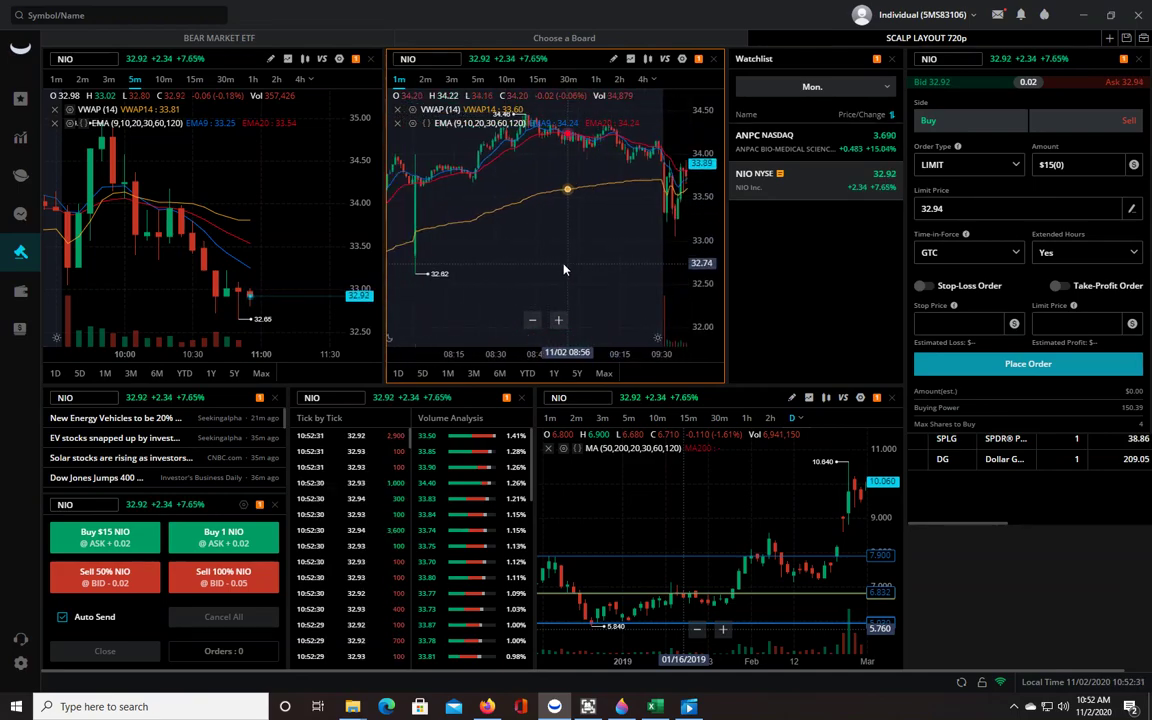
pyautogui.hscroll(-3, 525, 262)
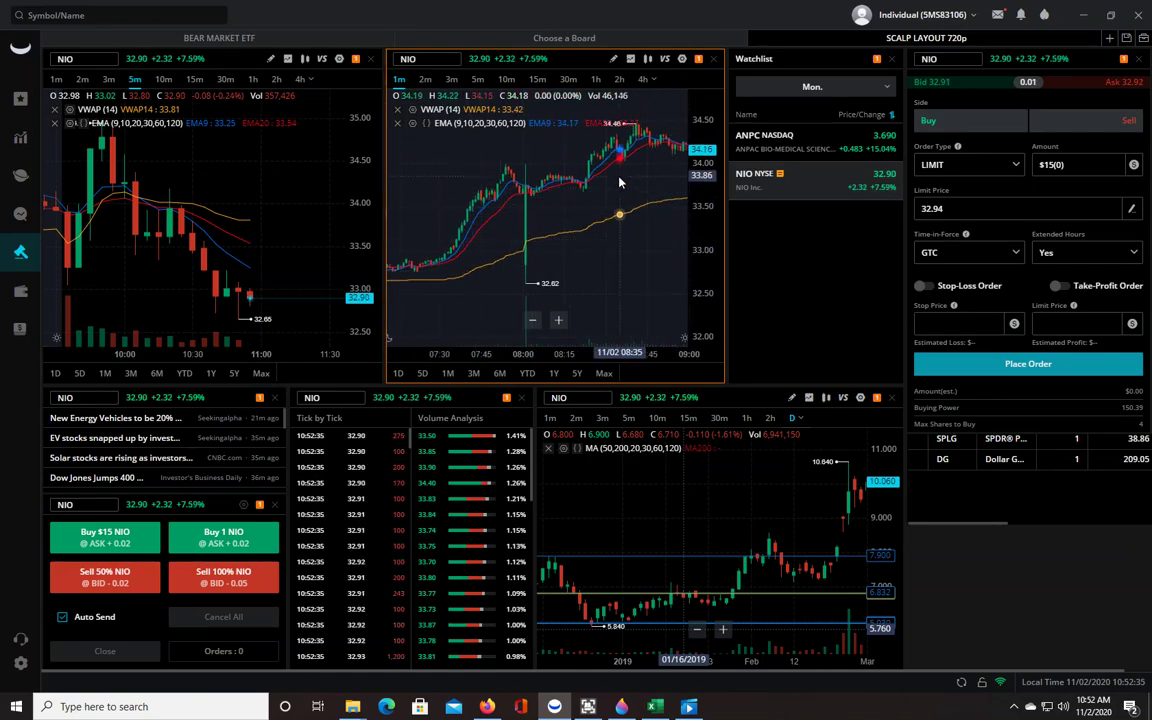
pyautogui.hscroll(3, 533, 232)
pyautogui.hscroll(-3, 530, 228)
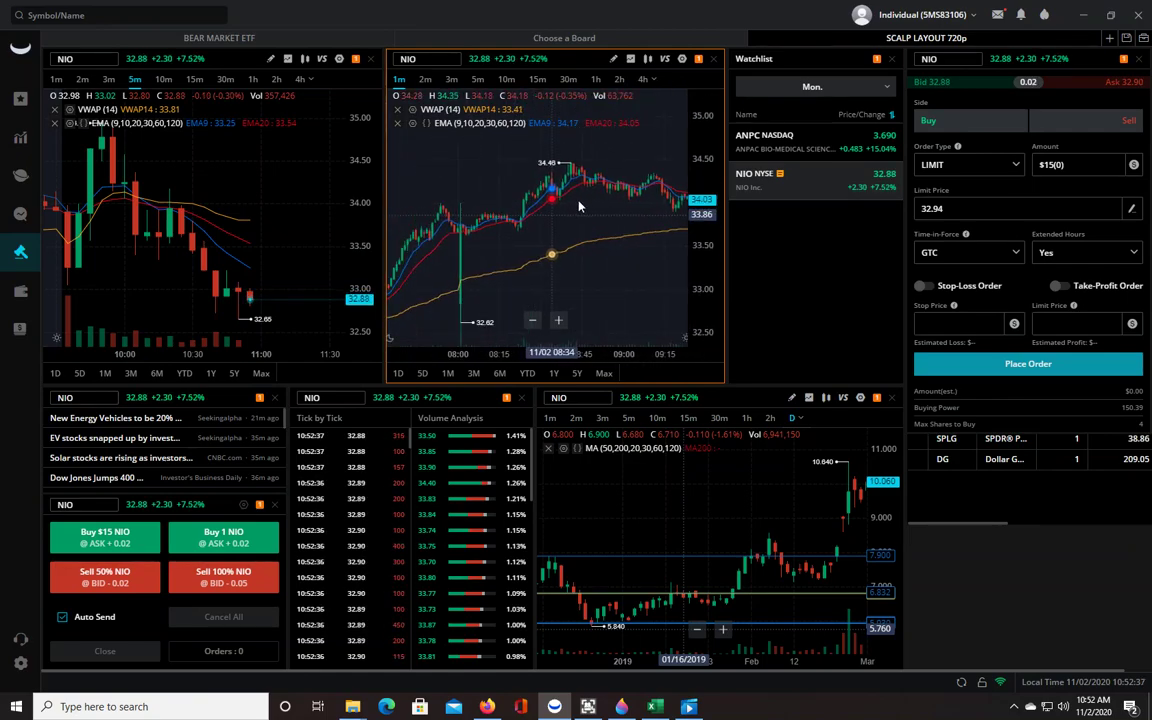
pyautogui.hscroll(3, 601, 193)
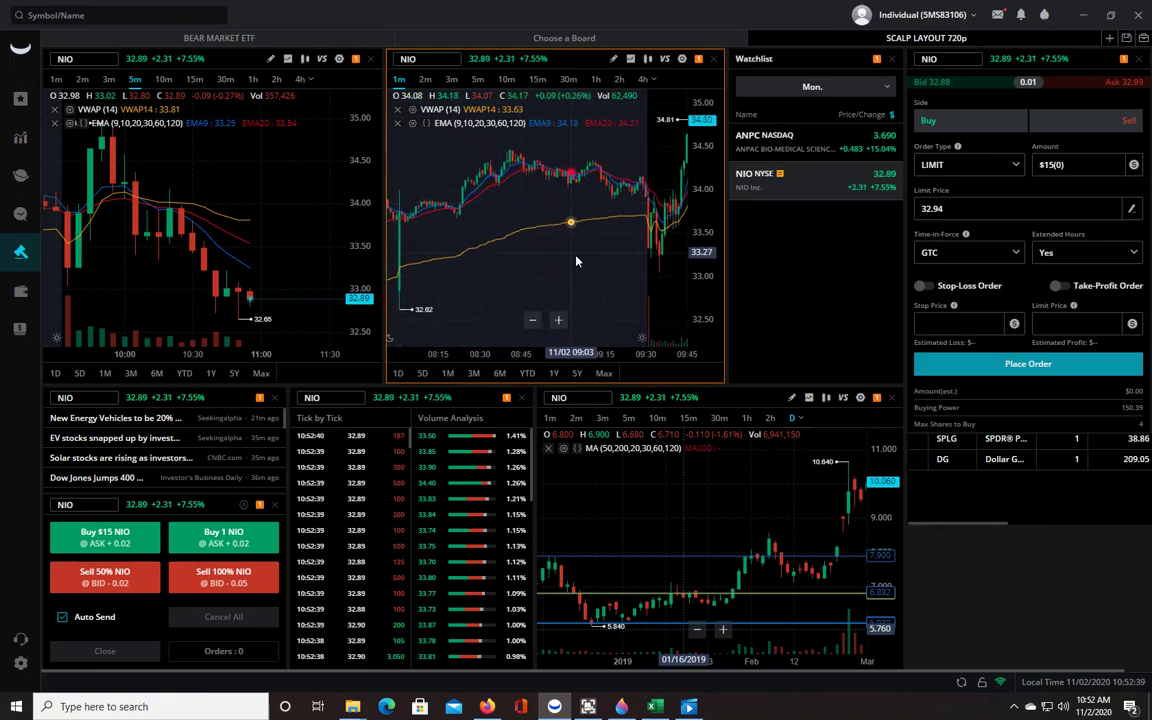
pyautogui.scroll(3, 612, 254)
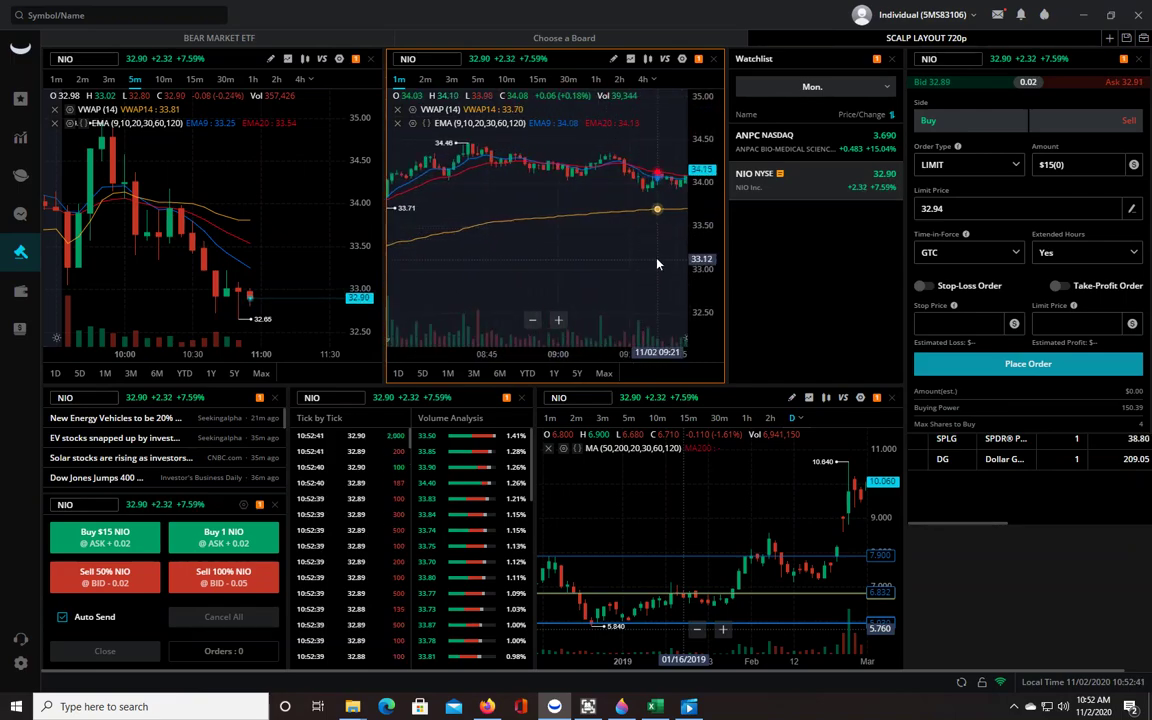
pyautogui.scroll(3, 630, 262)
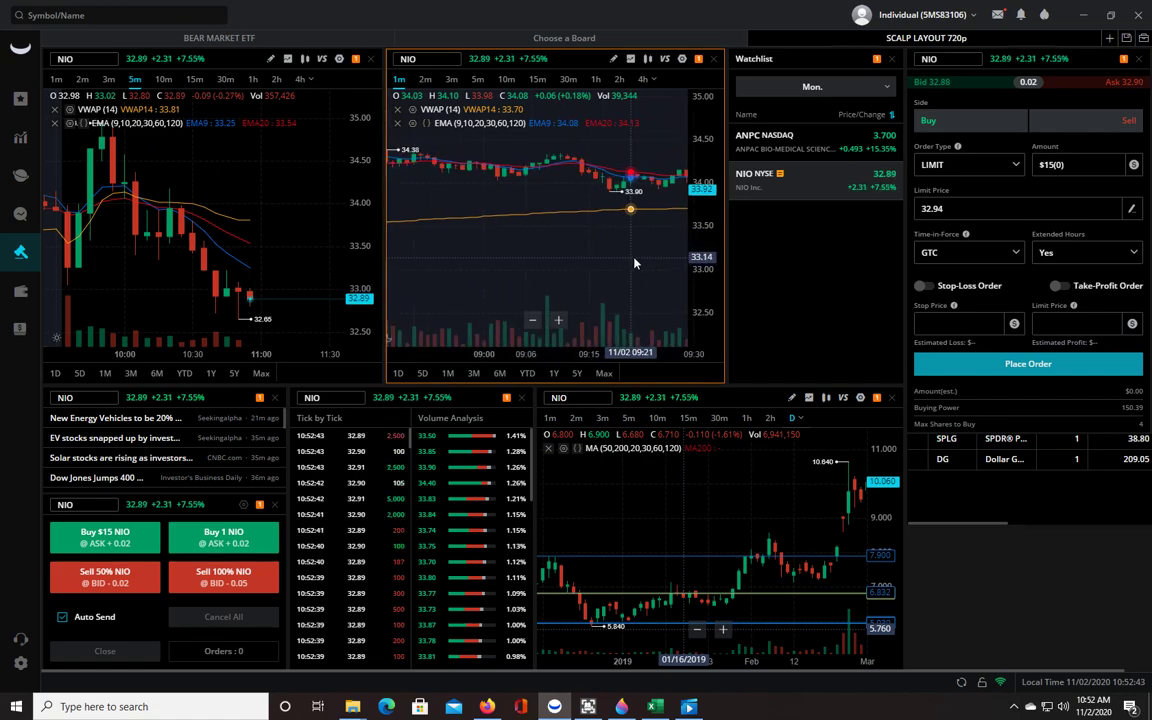
pyautogui.scroll(3, 600, 245)
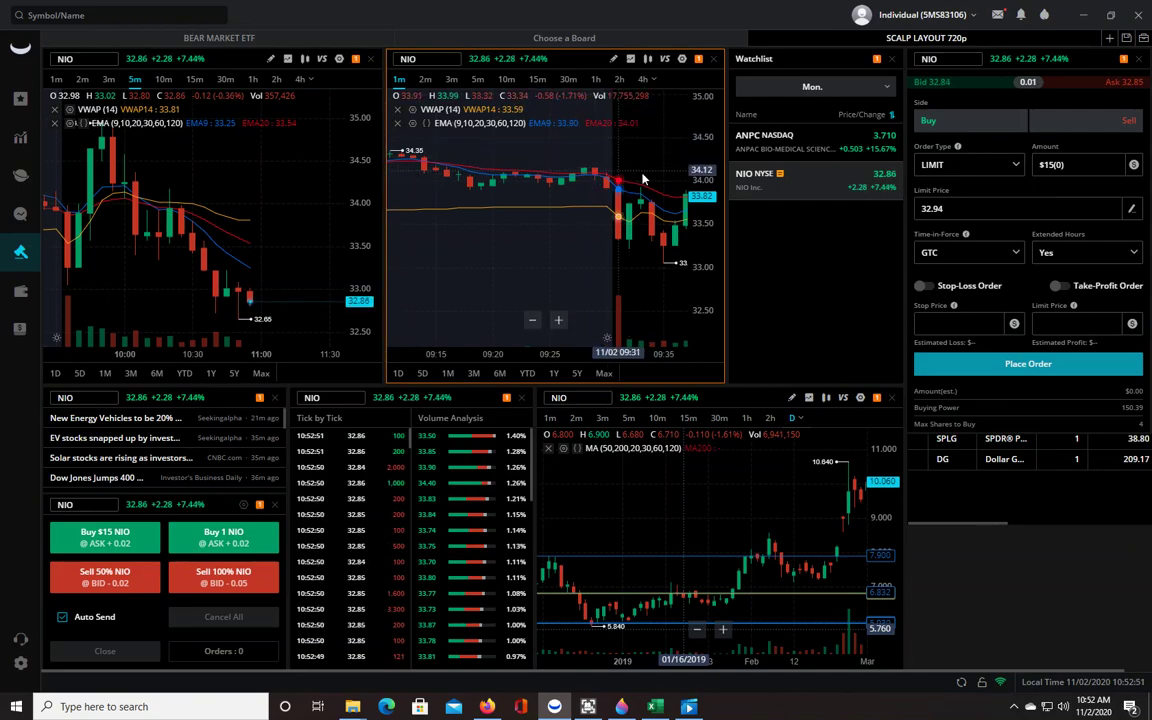
# Zoom further and frame the red candles just after 09:30, with the axis running to 09:35
pyautogui.scroll(1, 652, 180)
pyautogui.scroll(2, 650, 182)
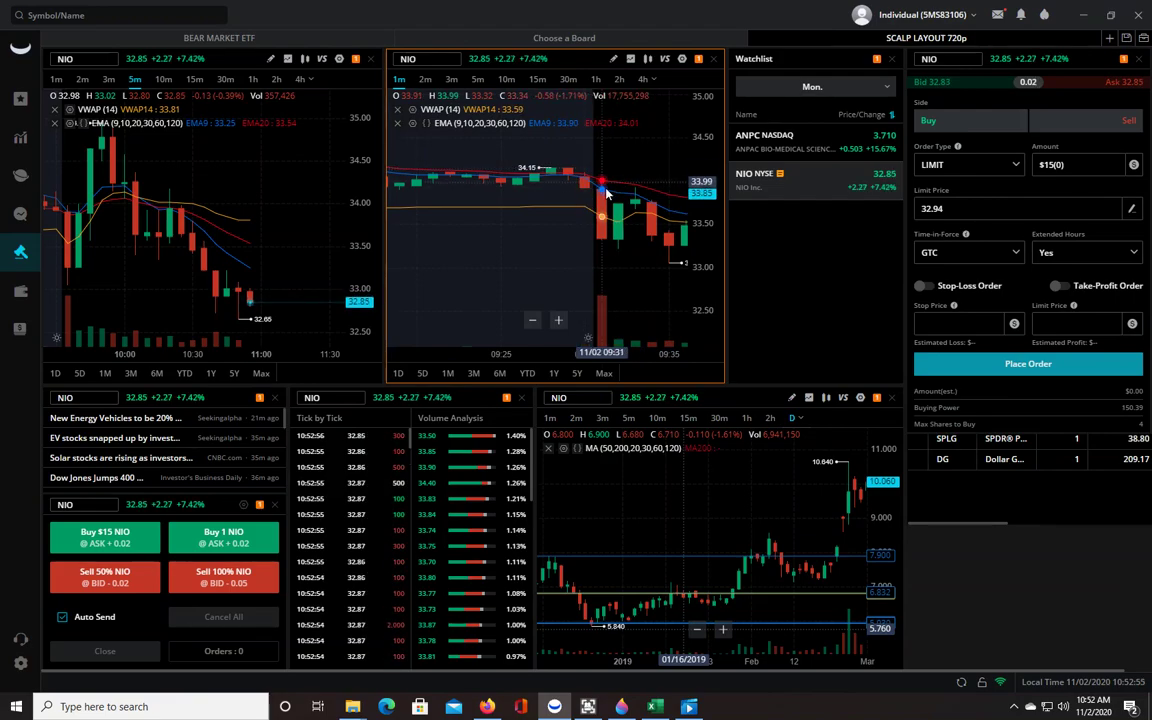
pyautogui.moveTo(640, 220); pyautogui.dragTo(686, 282)
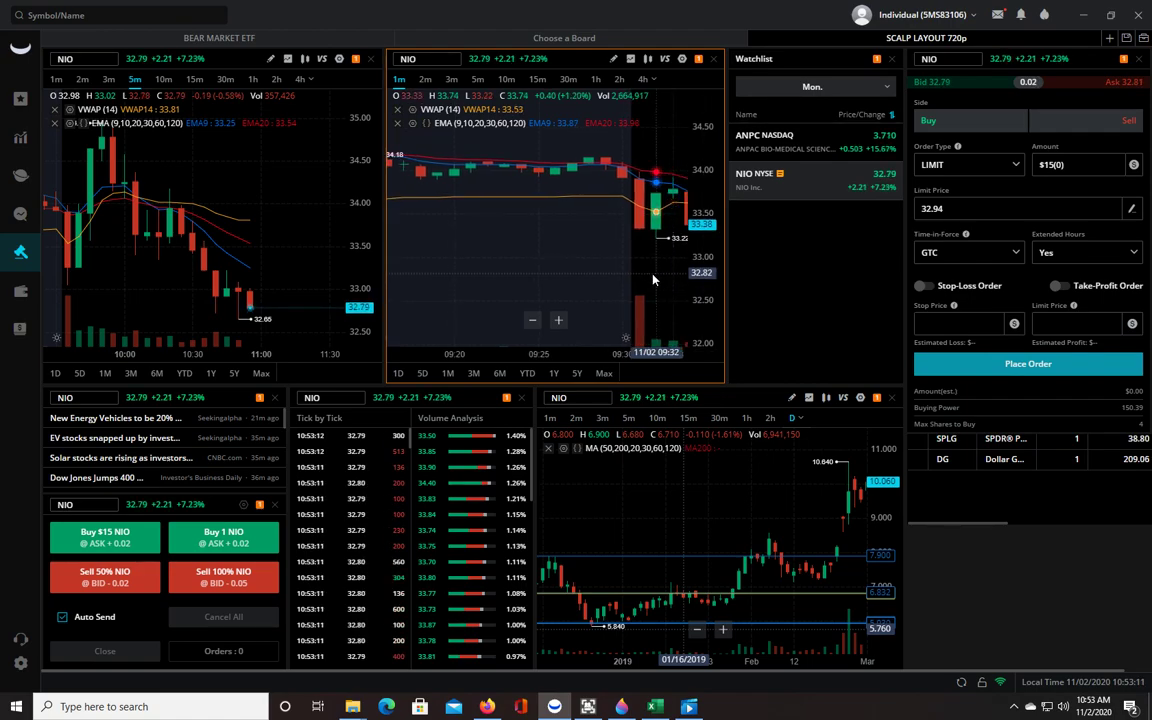
pyautogui.moveTo(652, 280)
pyautogui.mouseDown()
pyautogui.moveTo(672, 280)
pyautogui.moveTo(656, 280)
pyautogui.mouseUp()
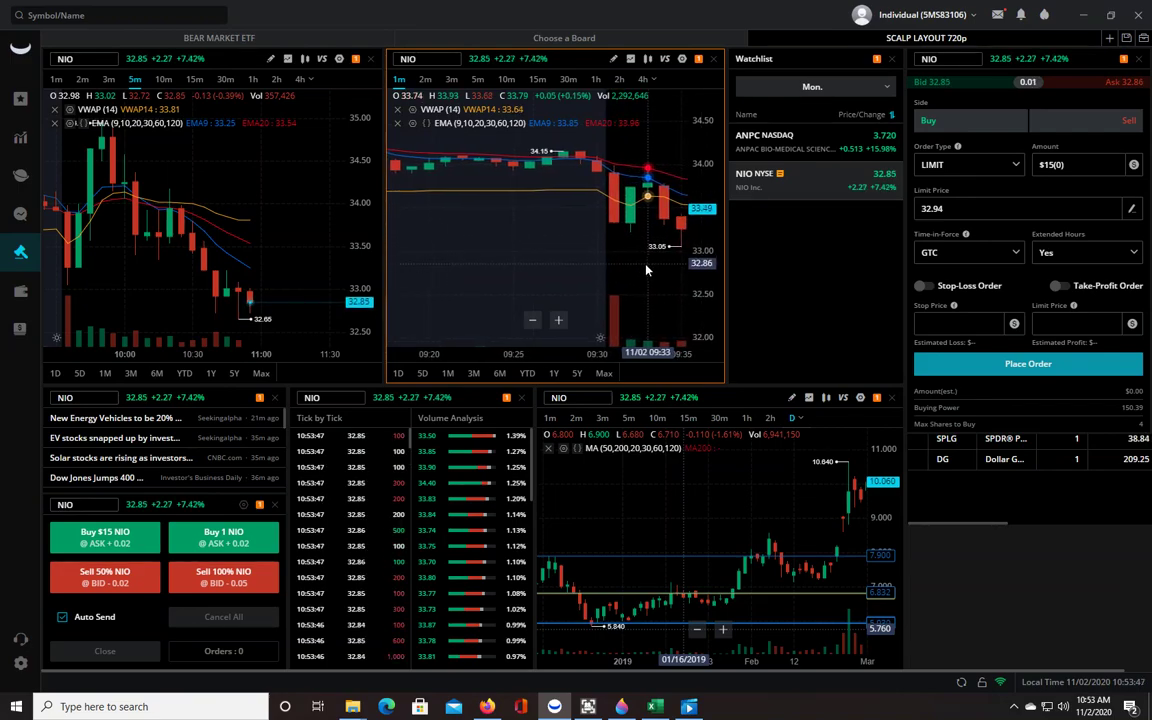
pyautogui.moveTo(646, 270); pyautogui.dragTo(618, 270)
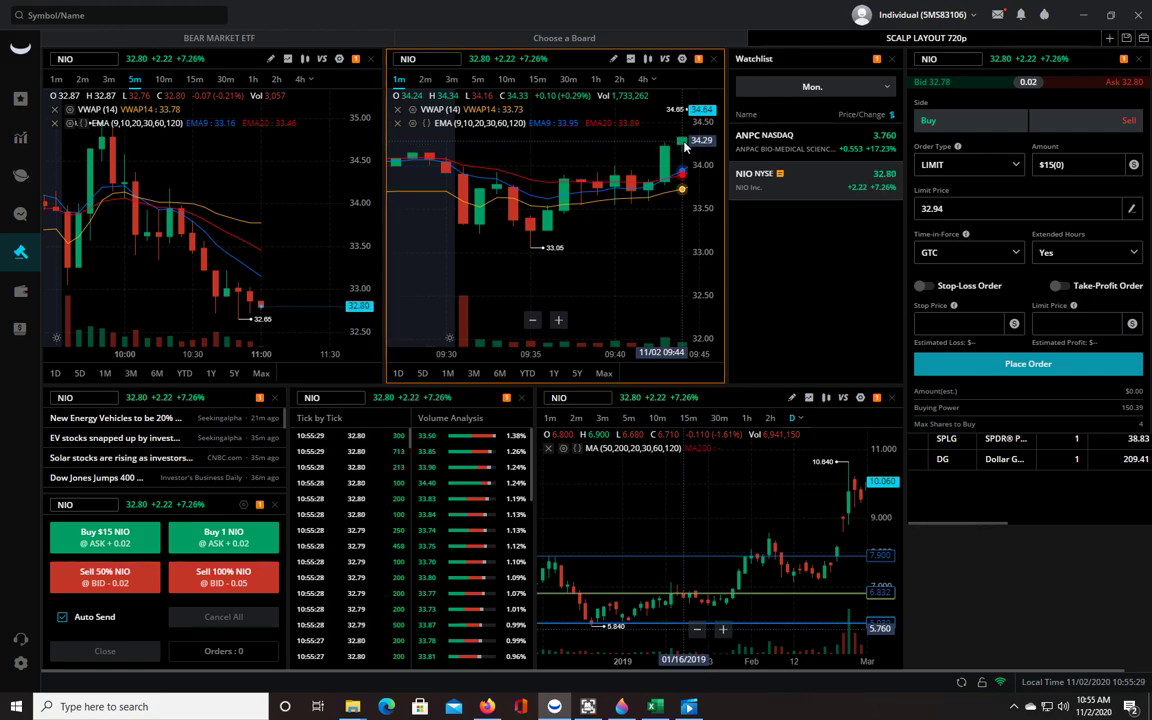
# Make the NIO ticket a Buy STOP LIMIT order
pyautogui.click(944, 120)
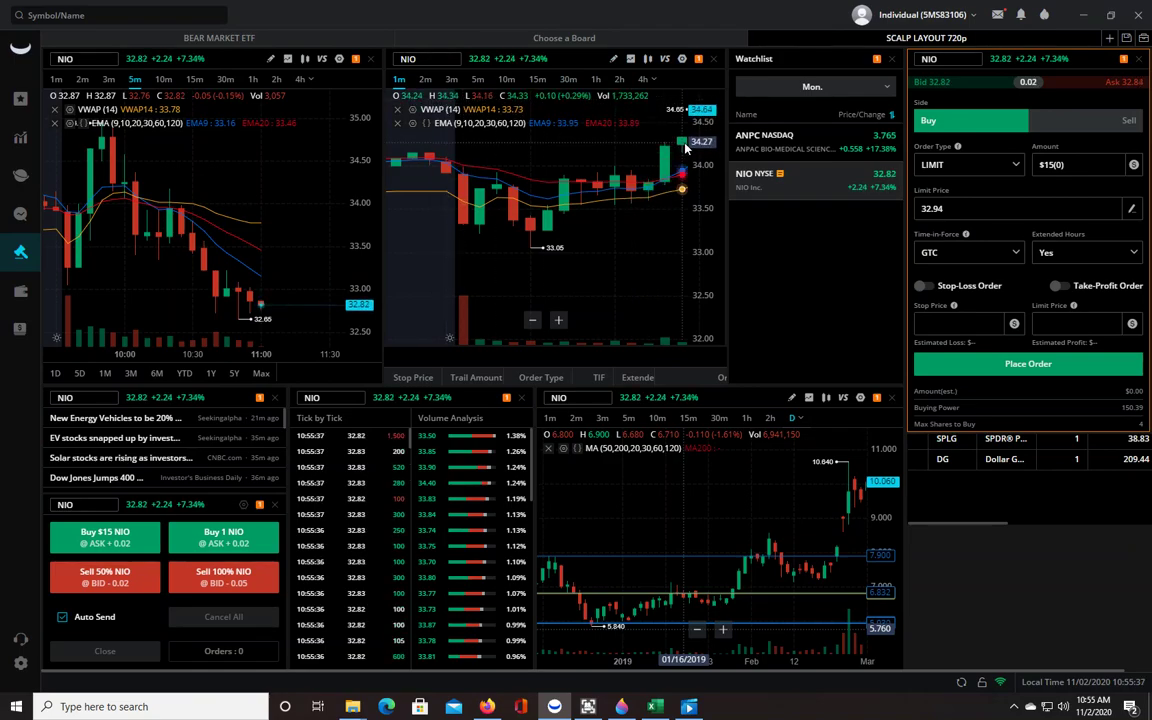
pyautogui.click(1008, 118)
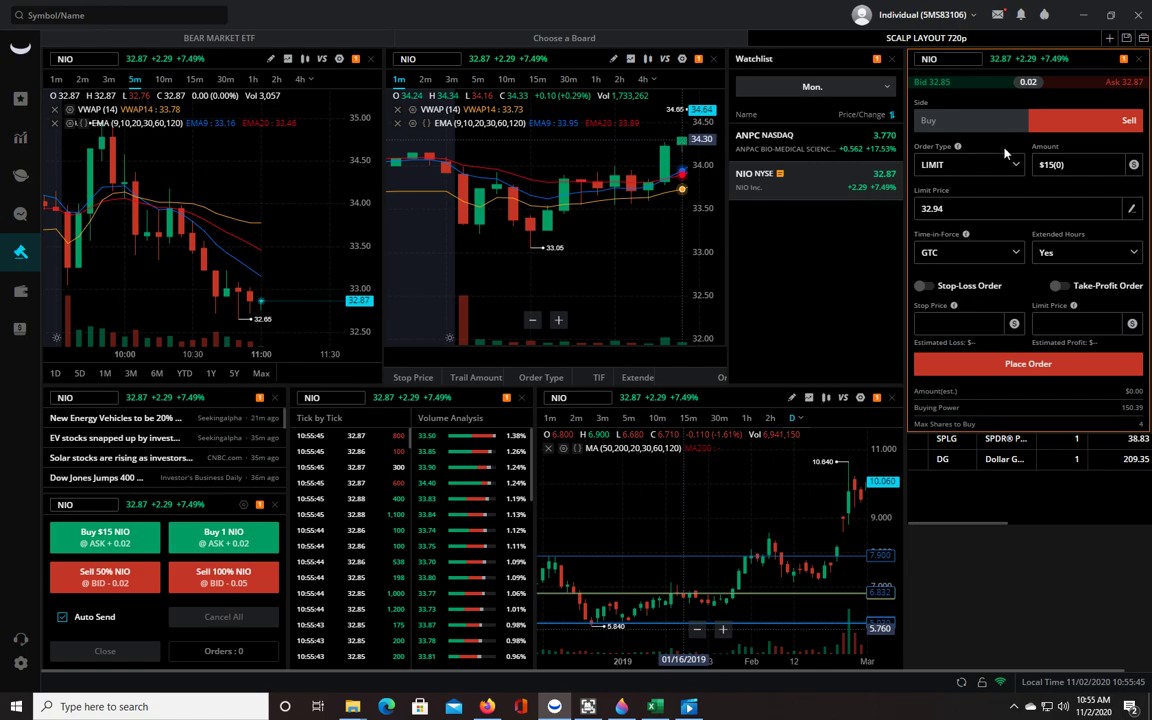
pyautogui.click(988, 124)
pyautogui.click(968, 165)
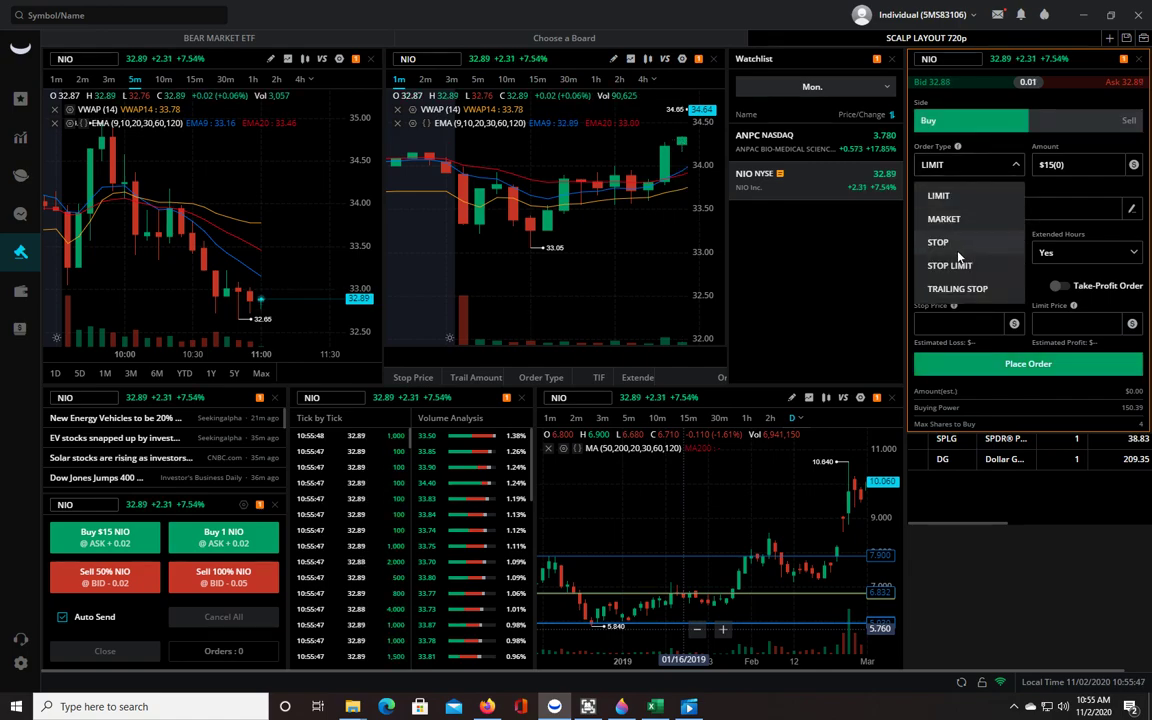
pyautogui.click(950, 265)
# Enter a stop price of 34.35 and a limit price of 34.40
pyautogui.click(962, 208)
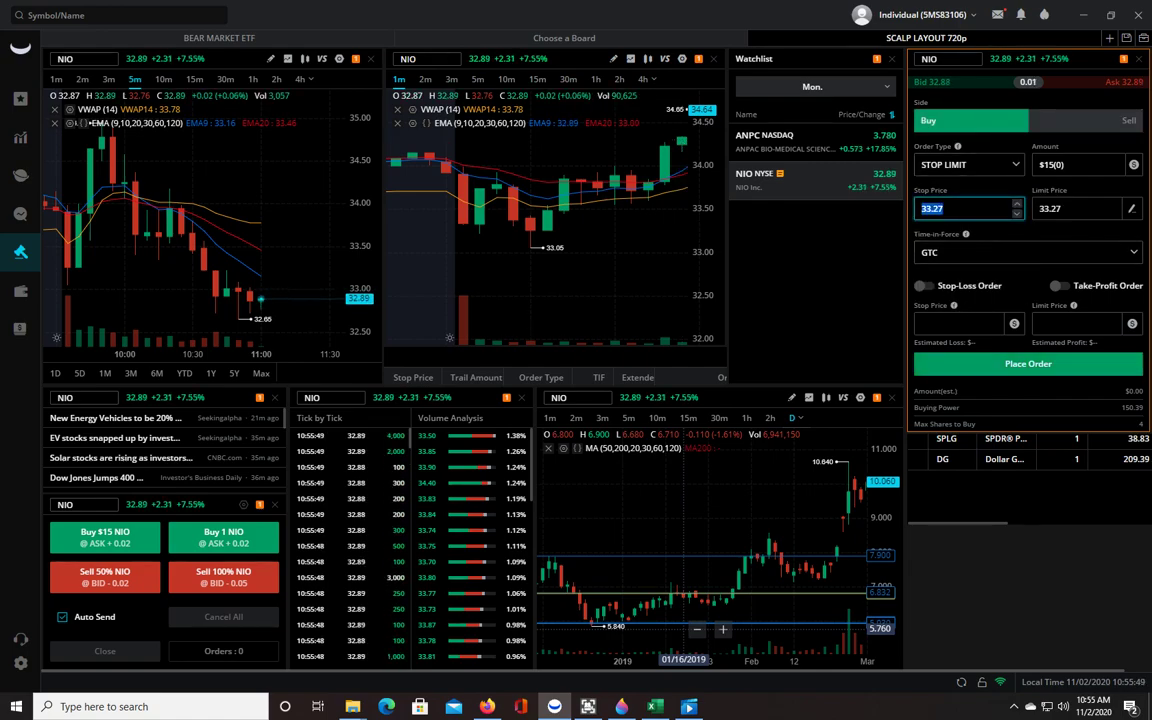
pyautogui.write('34.35')
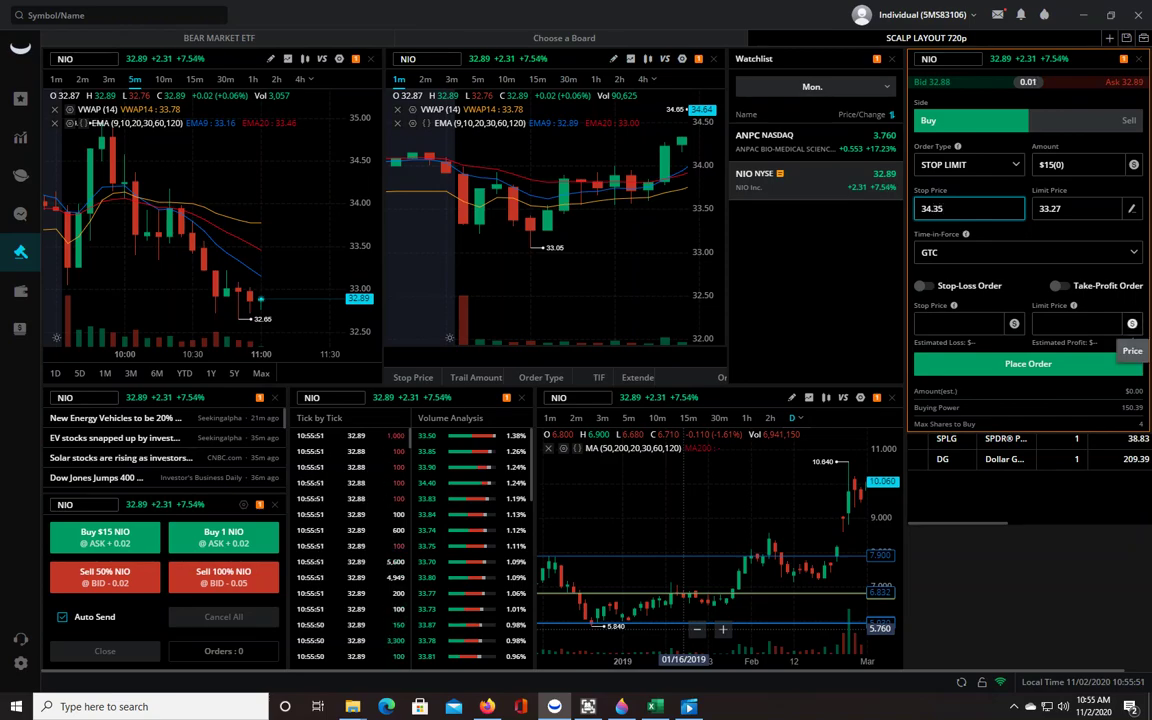
pyautogui.press('Tab')
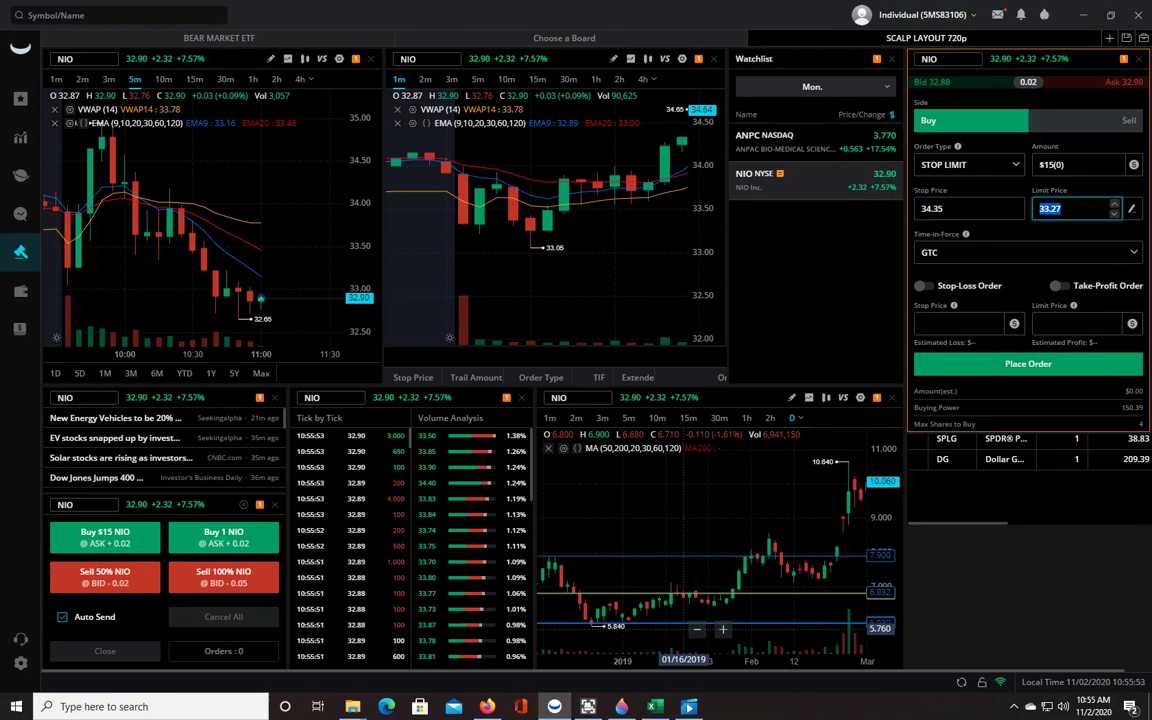
pyautogui.write('34.40')
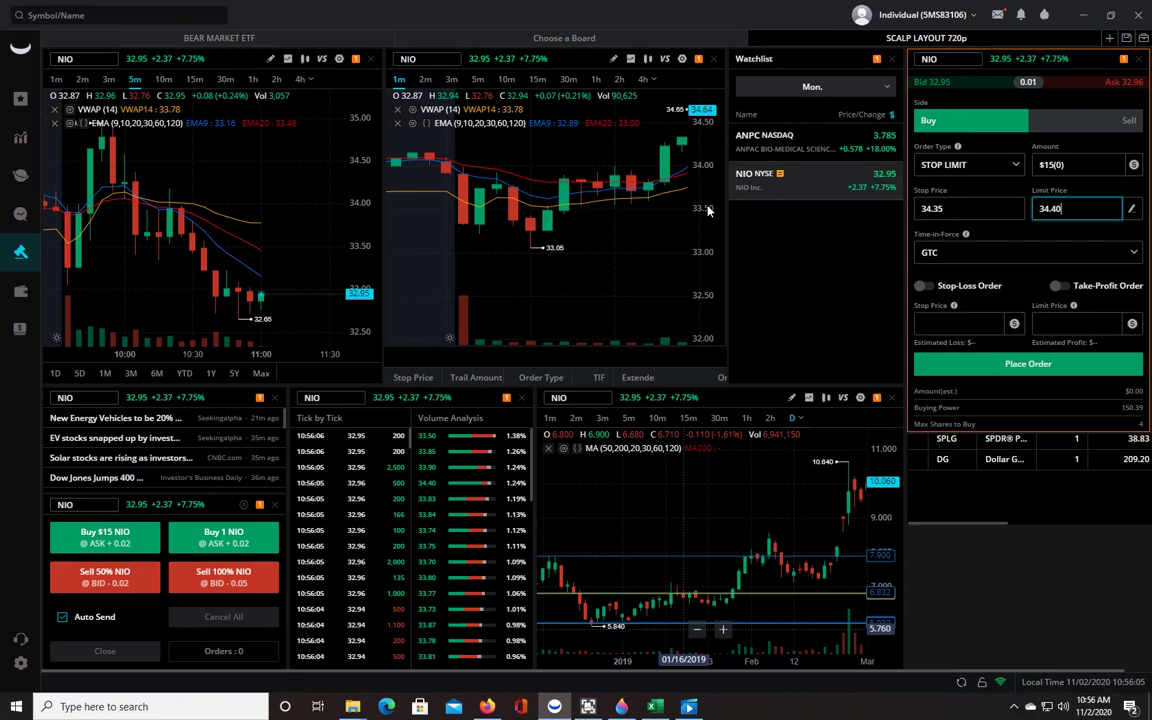
# Zoom the middle 1m NIO chart in on the latest candles pushing toward 34.50
pyautogui.scroll(1, 661, 220)
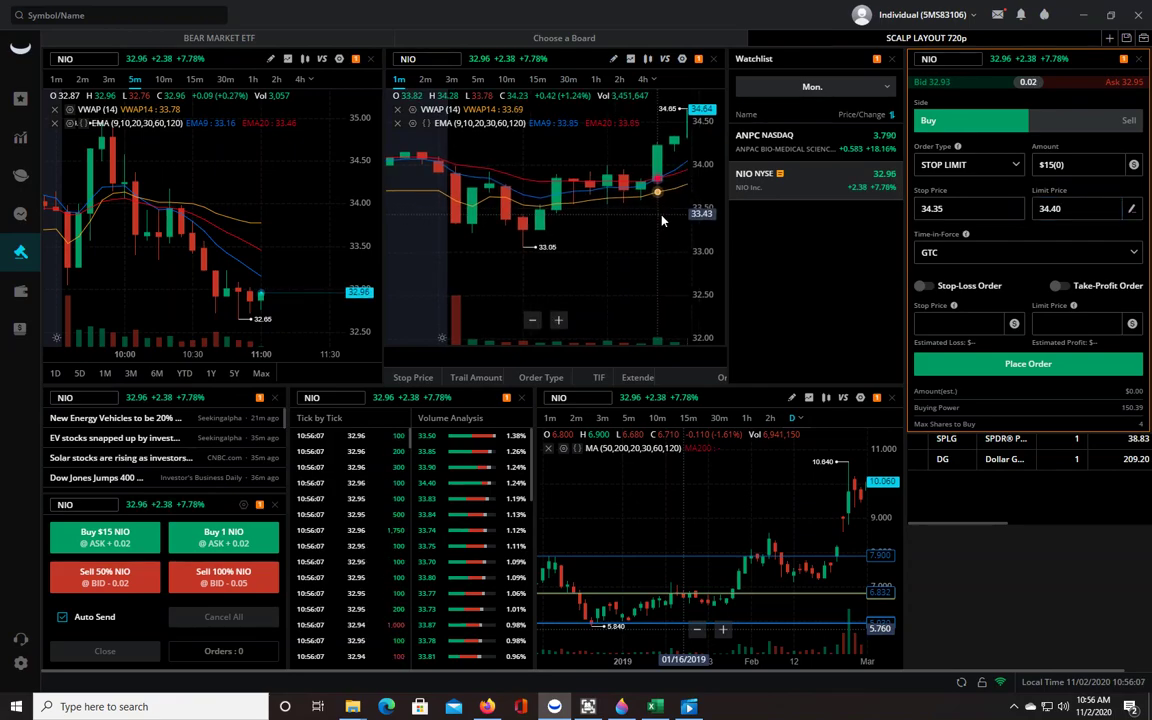
pyautogui.scroll(2, 661, 220)
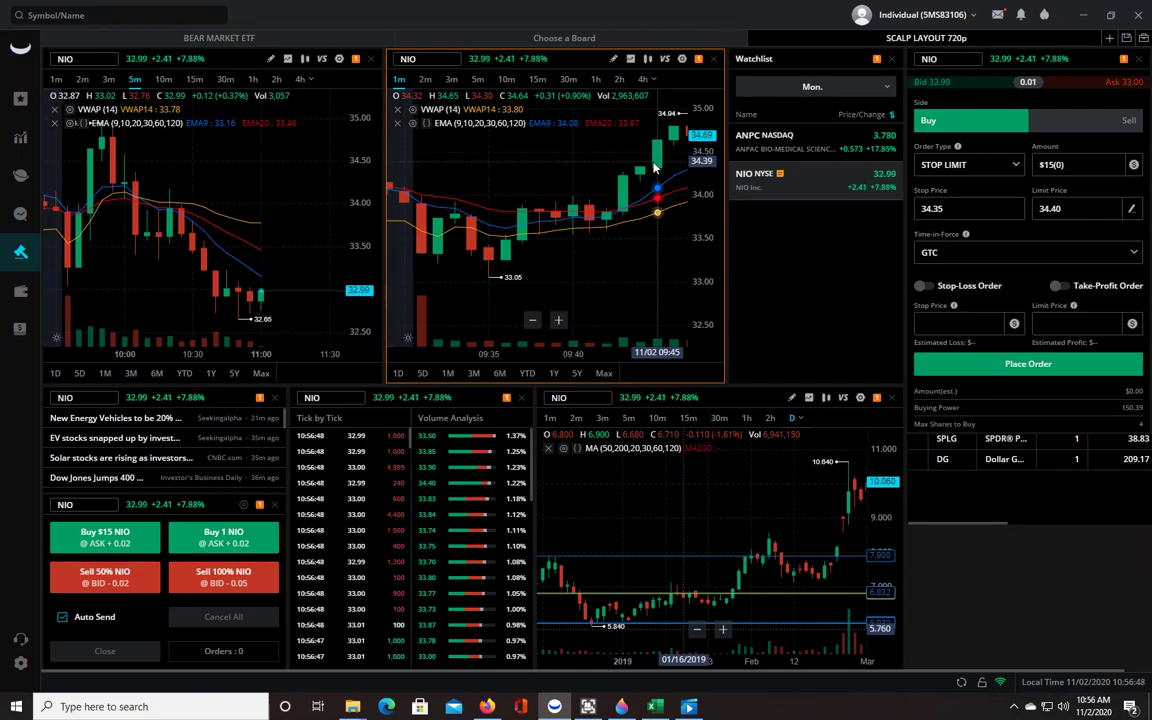
# Switch the NIO ticket to a Sell STOP order with stop price 34.16
pyautogui.click(1104, 127)
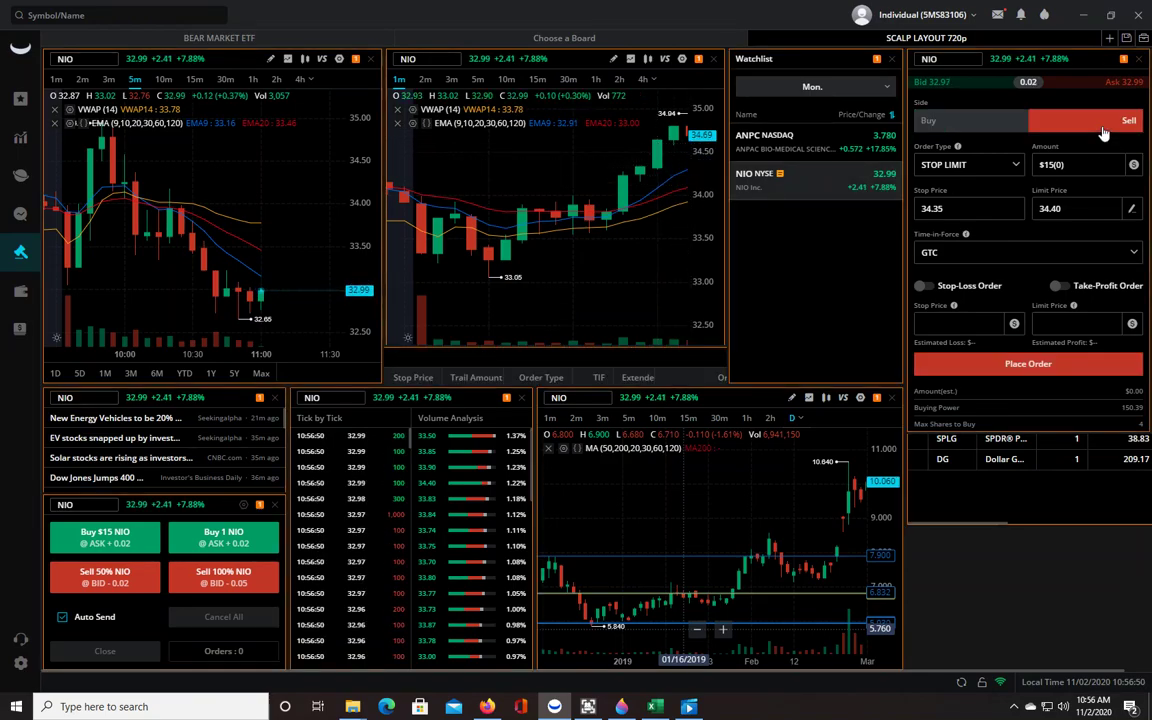
pyautogui.click(1006, 167)
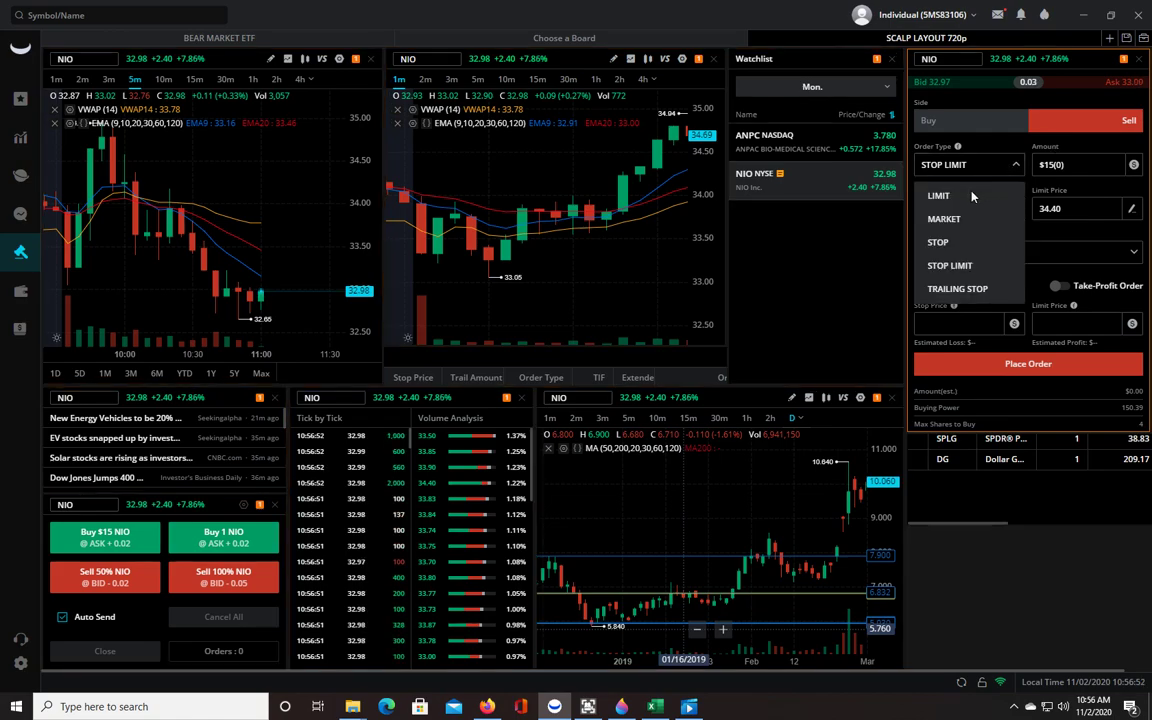
pyautogui.click(960, 242)
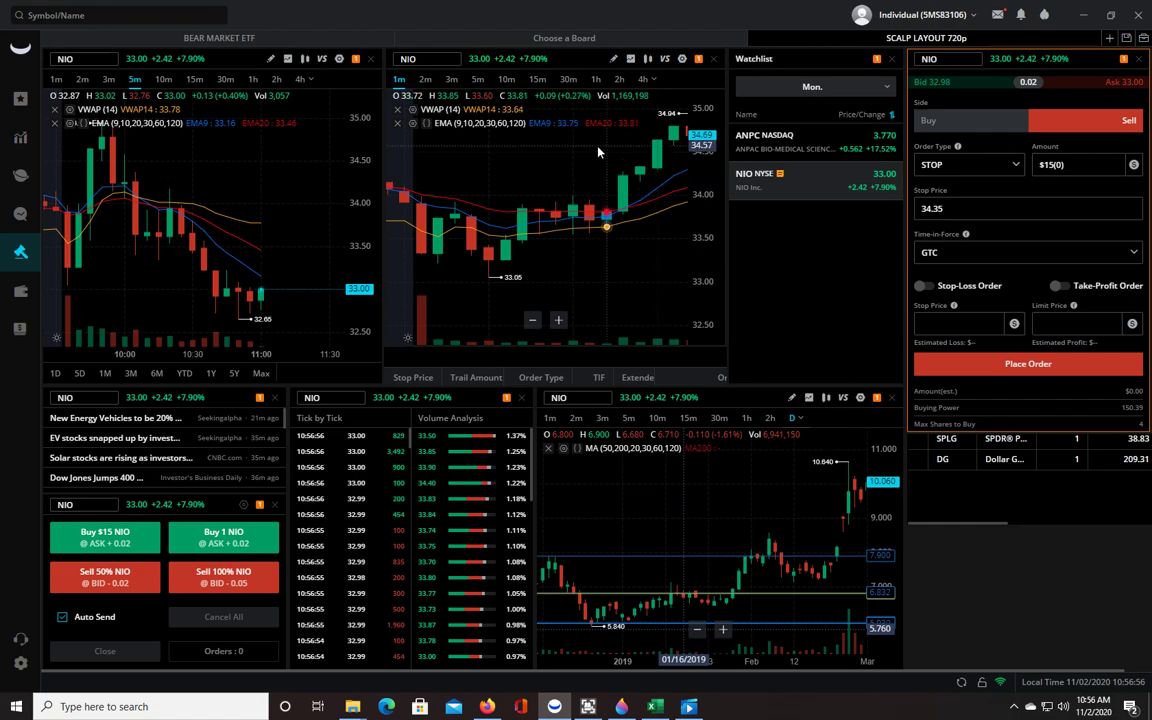
pyautogui.click(650, 184)
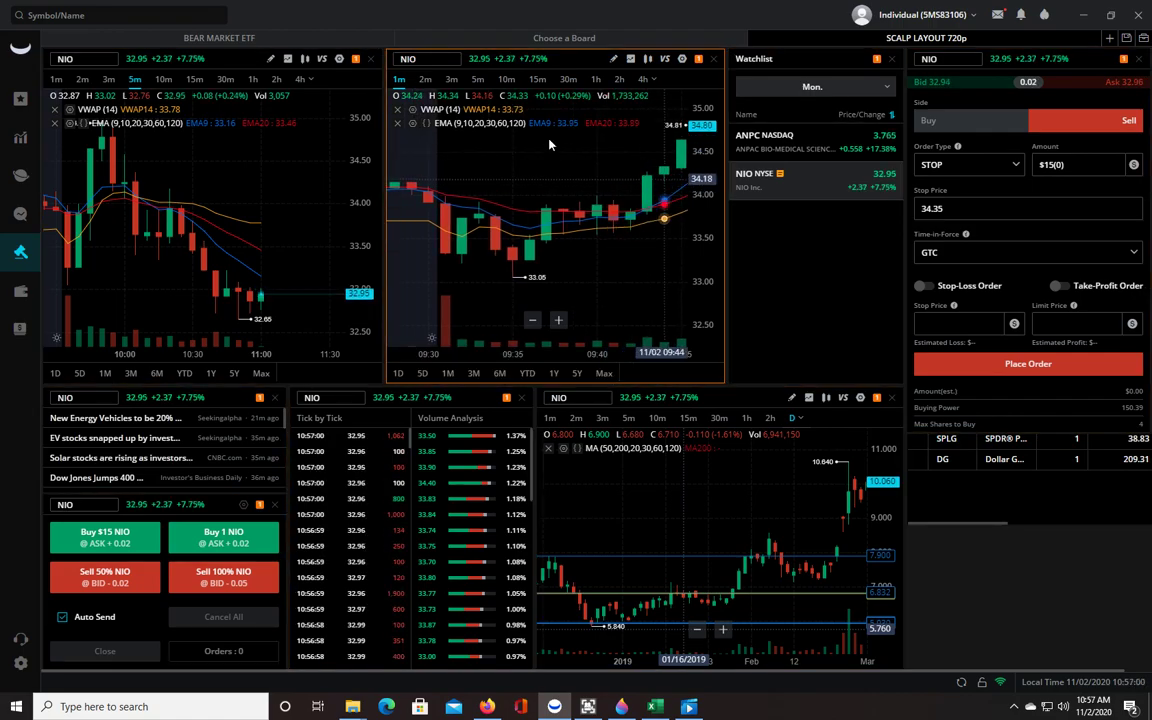
pyautogui.click(1000, 208)
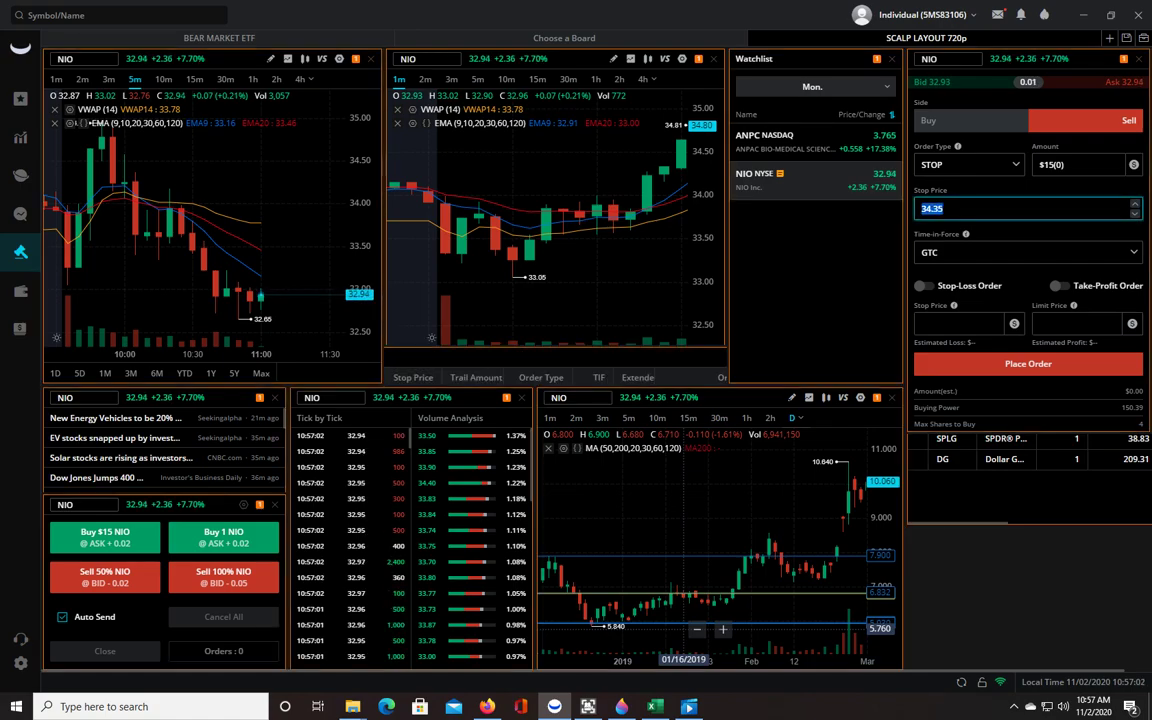
pyautogui.write('34.16')
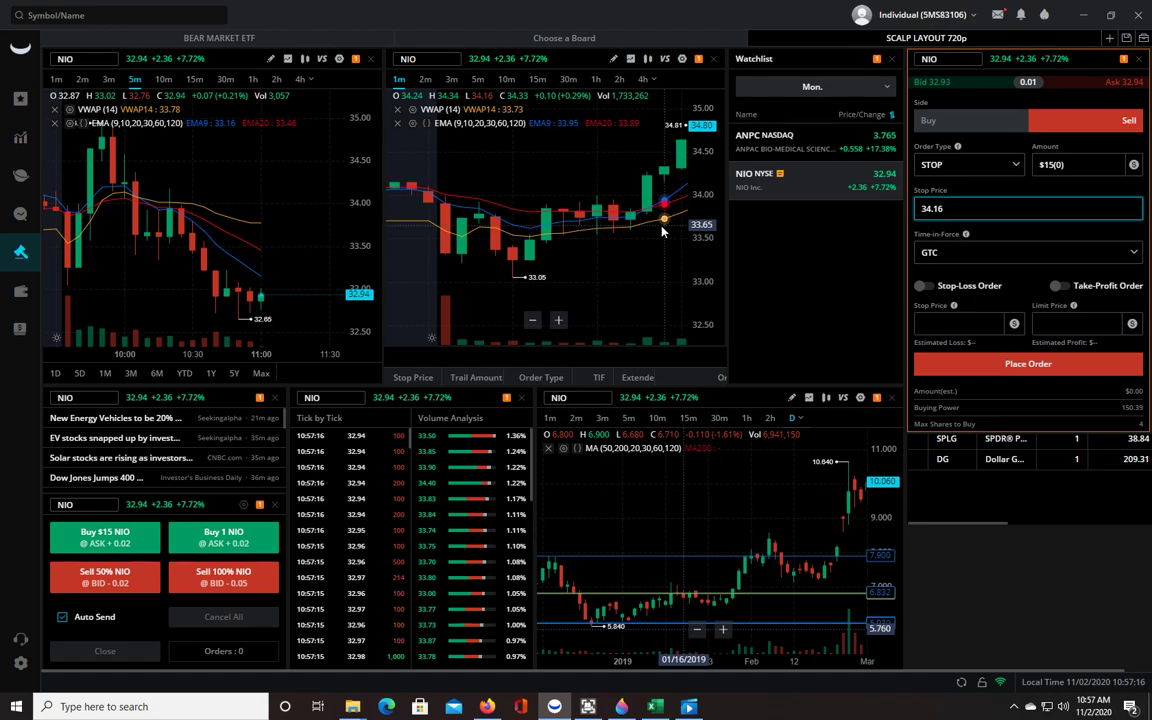
pyautogui.moveTo(667, 221); pyautogui.dragTo(645, 173)
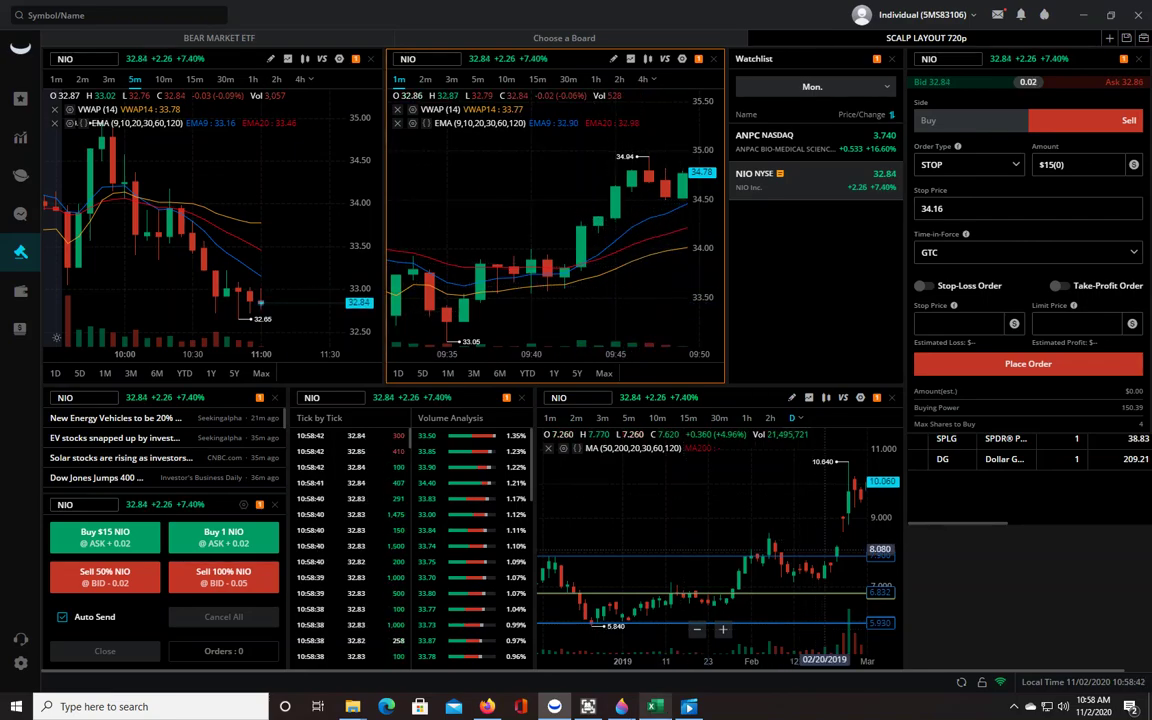
# Bring the Ultra Screen Recorder window back in front of Webull
pyautogui.click(557, 706)
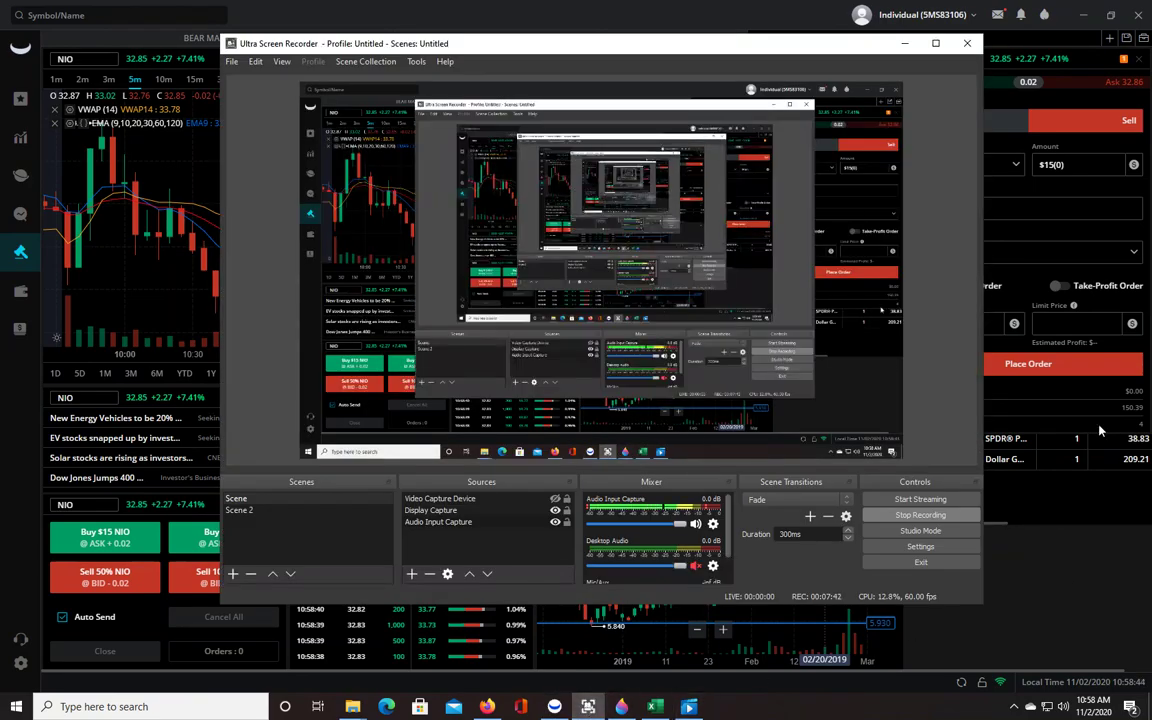